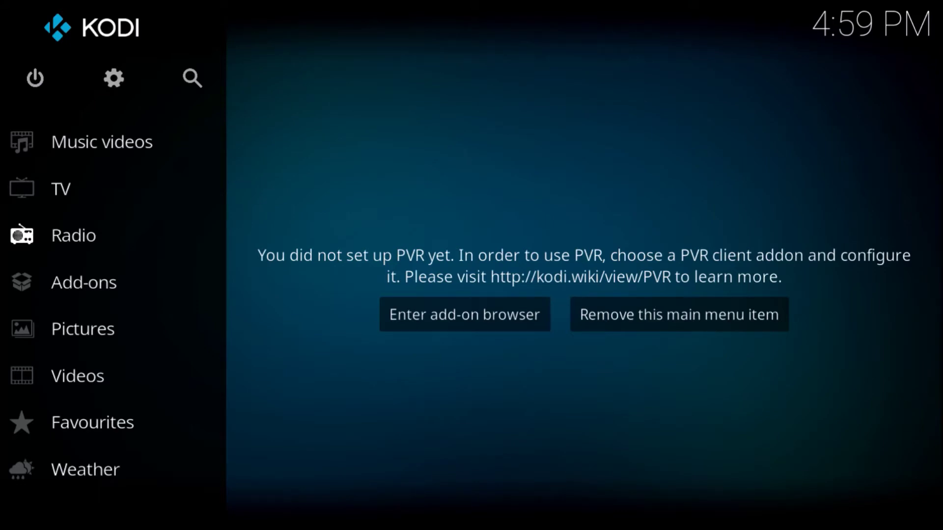
Step: Allow add-on installation from unknown sources in the add-on system settings and return to the home screen
mouse_move(190, 141)
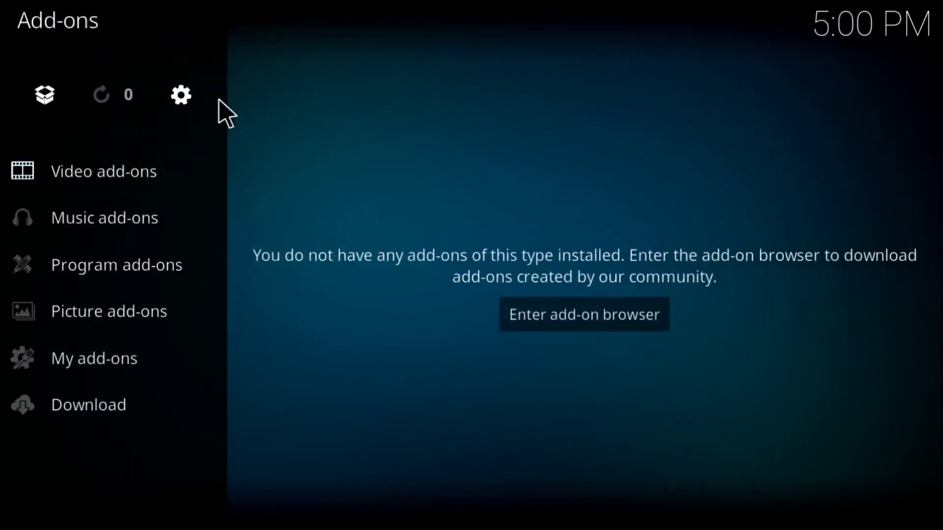
left_click(180, 118)
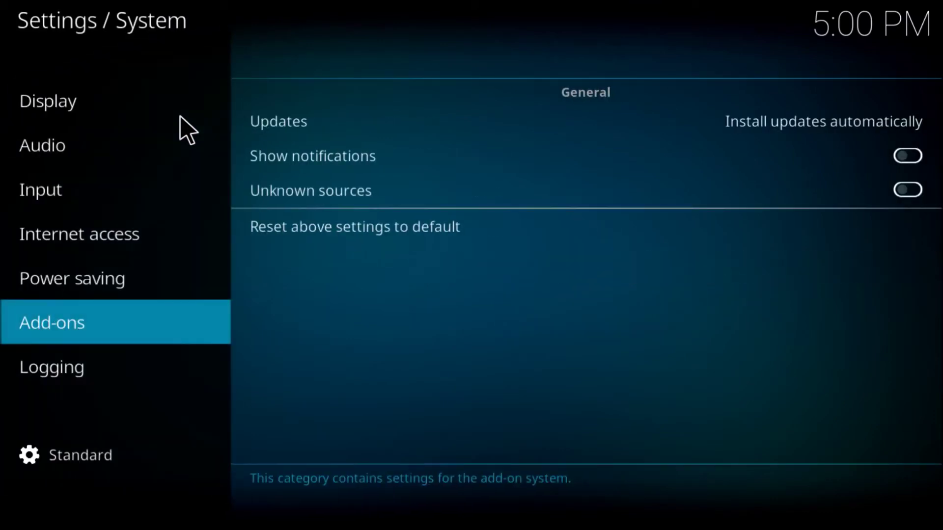
mouse_move(155, 279)
mouse_move(149, 311)
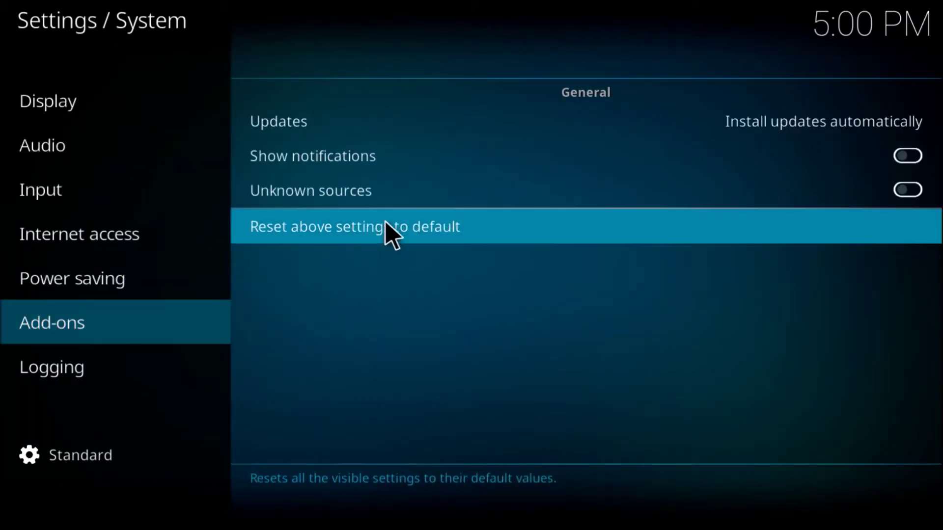
left_click(384, 193)
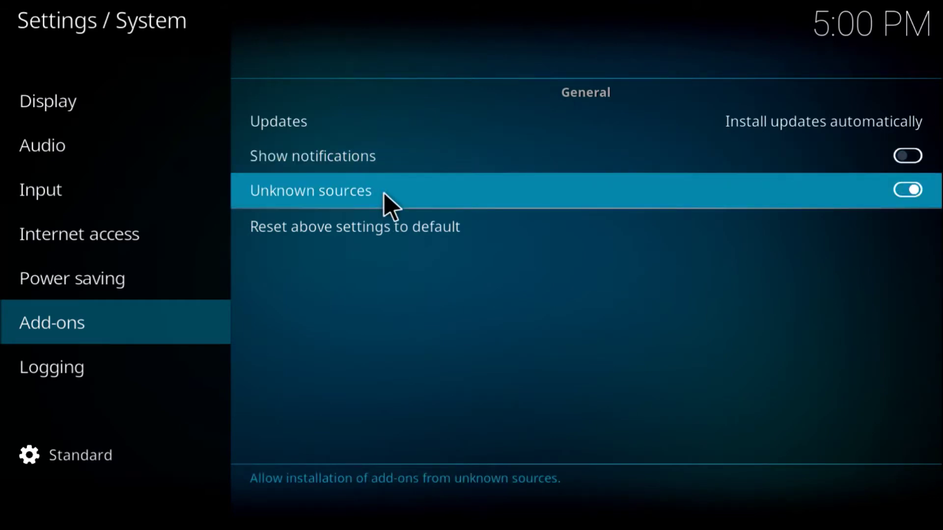
left_click(388, 334)
key("Escape")
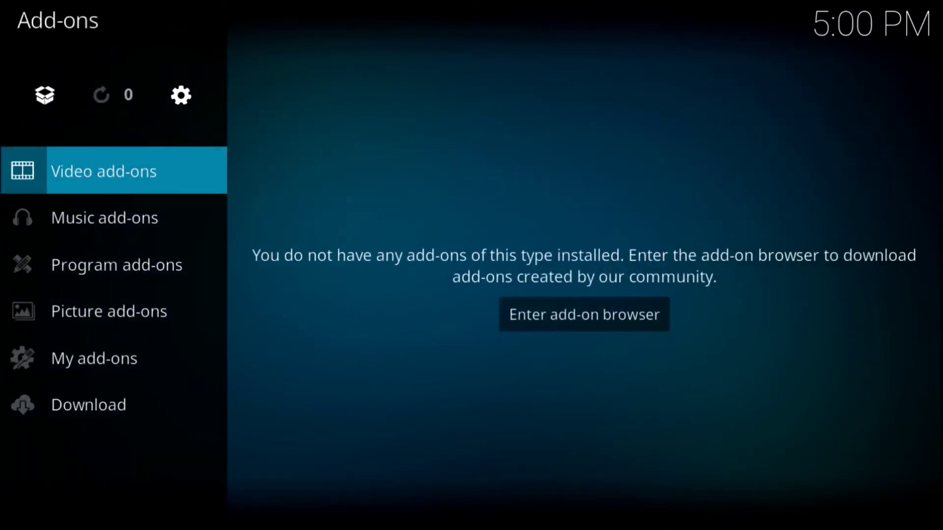
key("Escape")
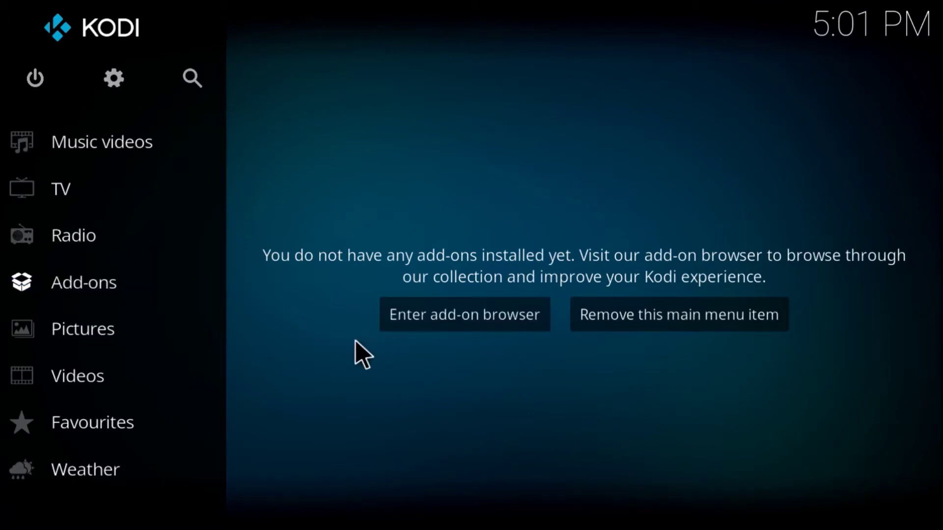
left_click(109, 74)
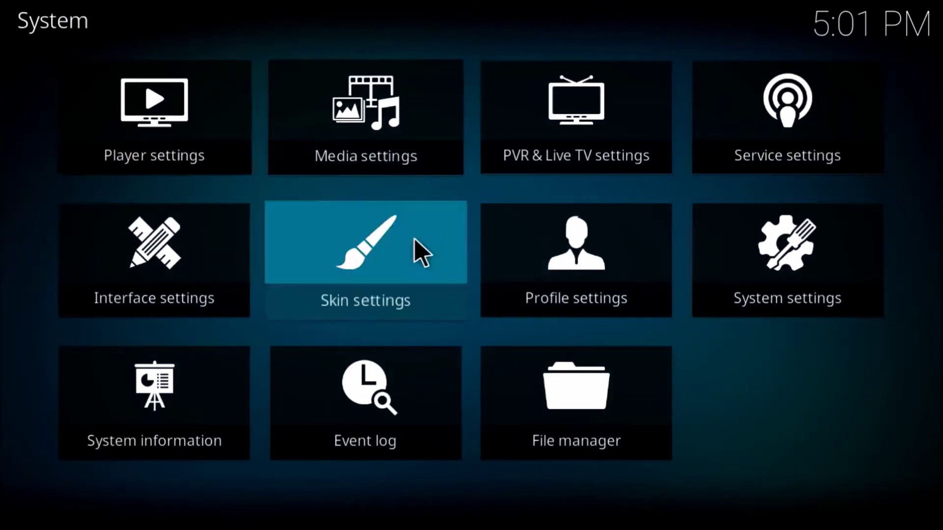
left_click(595, 391)
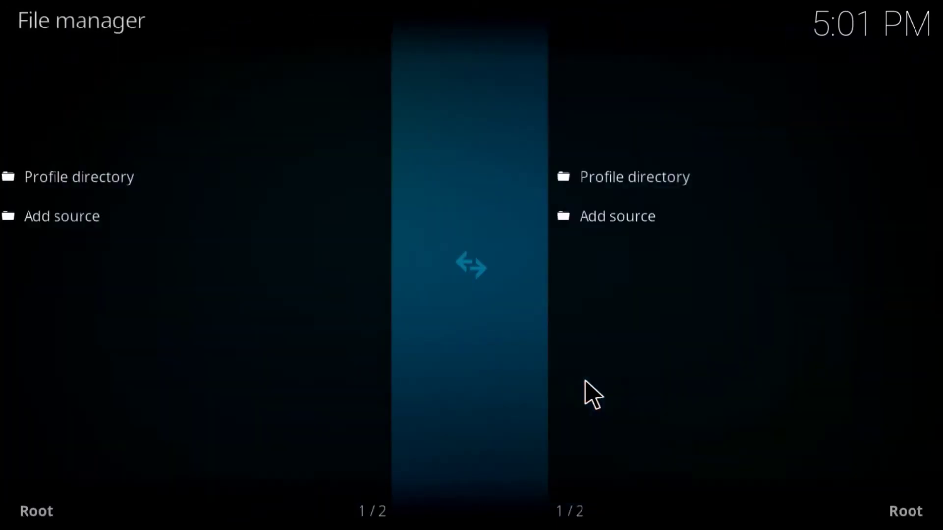
left_click(76, 217)
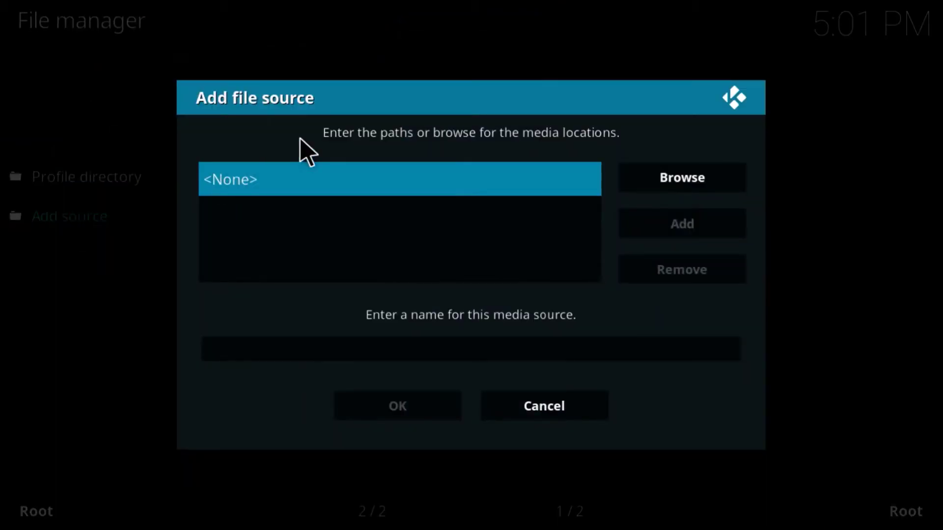
left_click(287, 180)
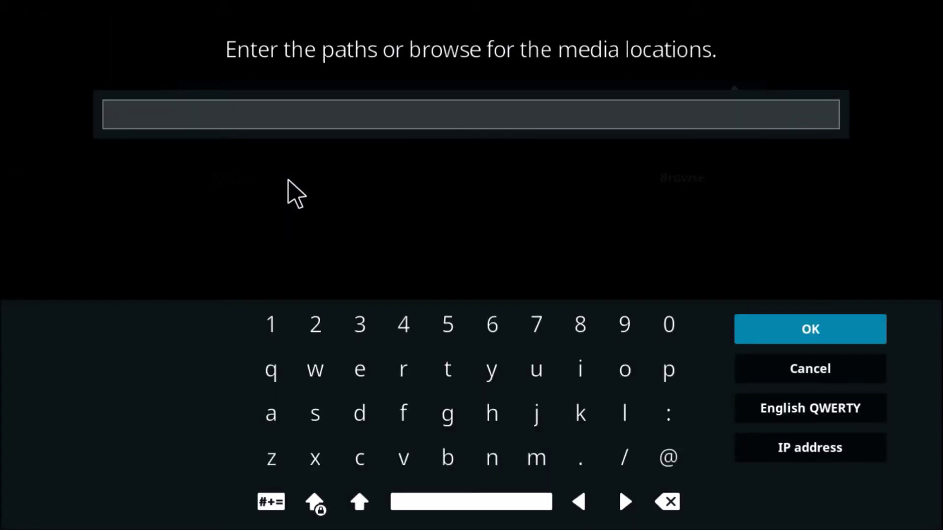
type("ht")
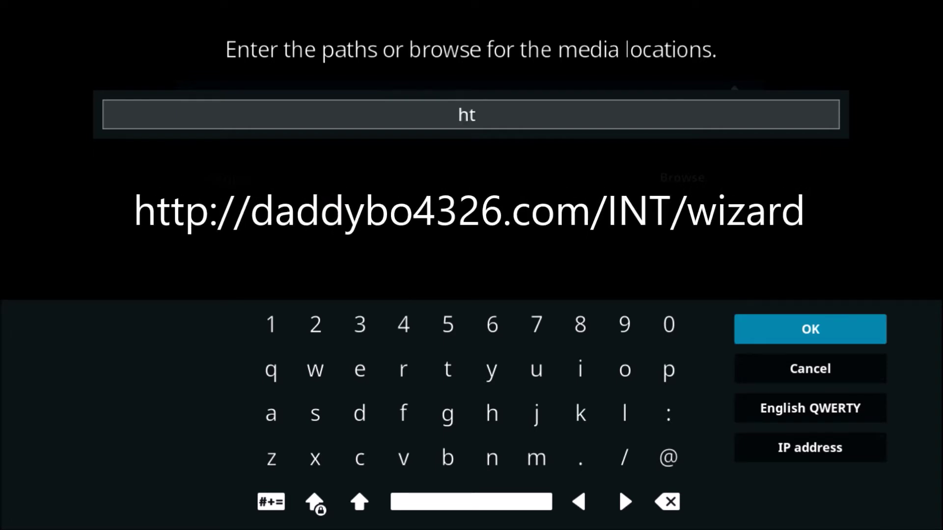
type("tp://da")
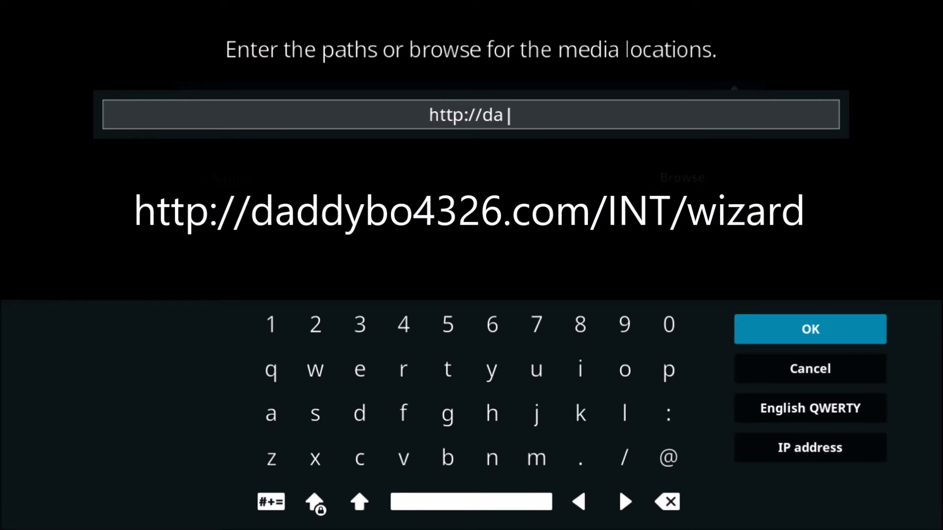
type("ddybo")
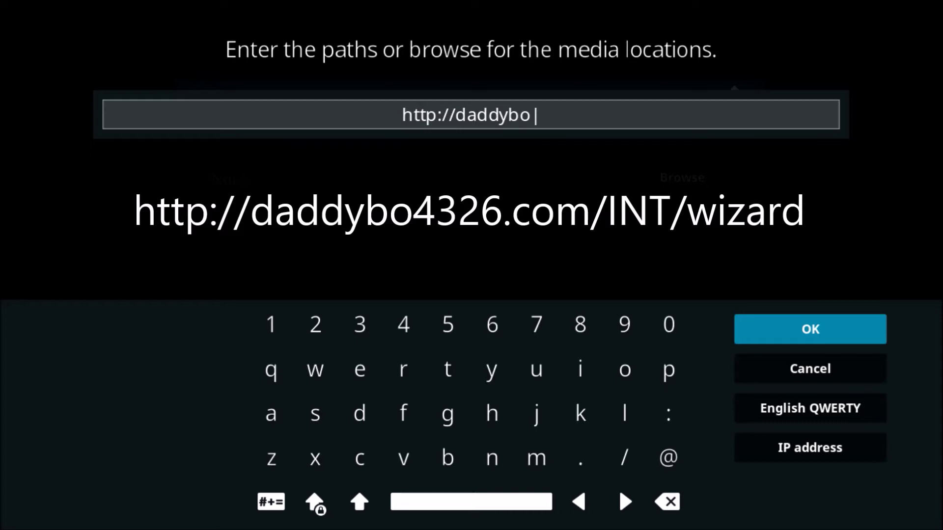
type("43")
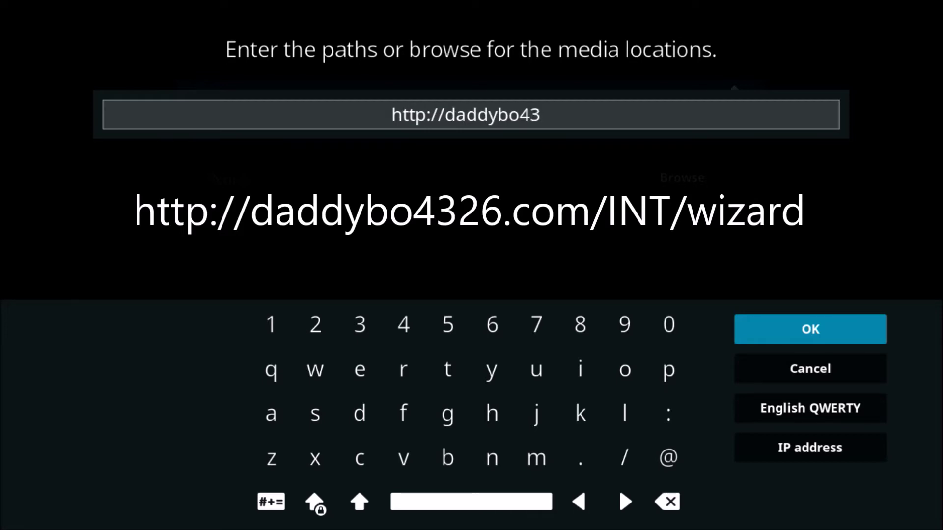
type("26")
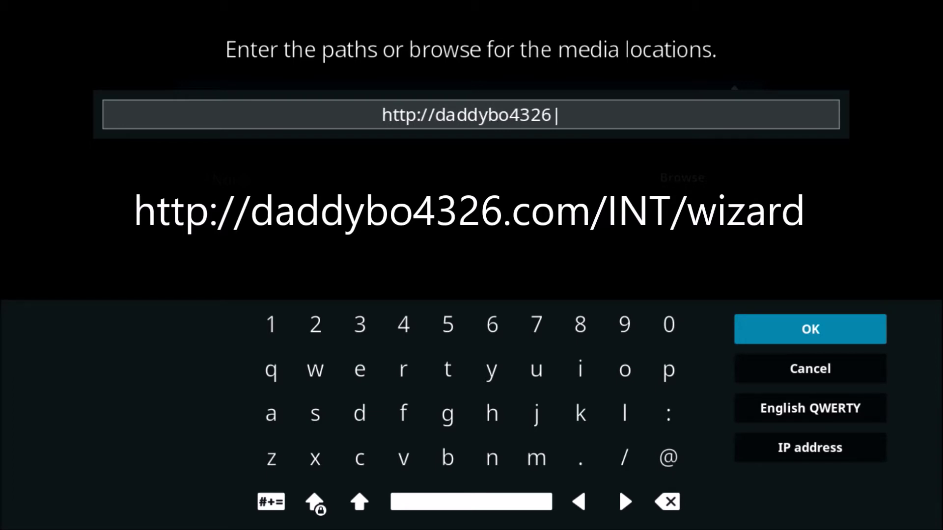
type(".com")
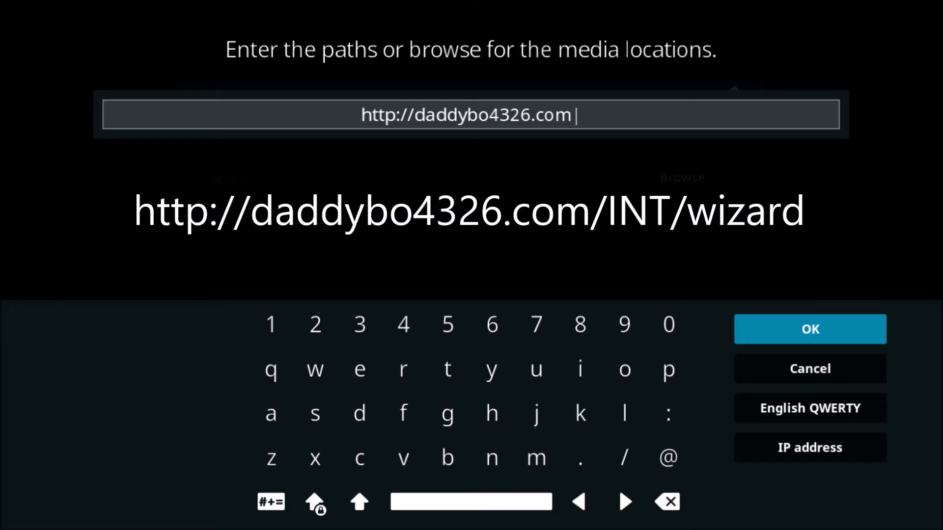
type("/")
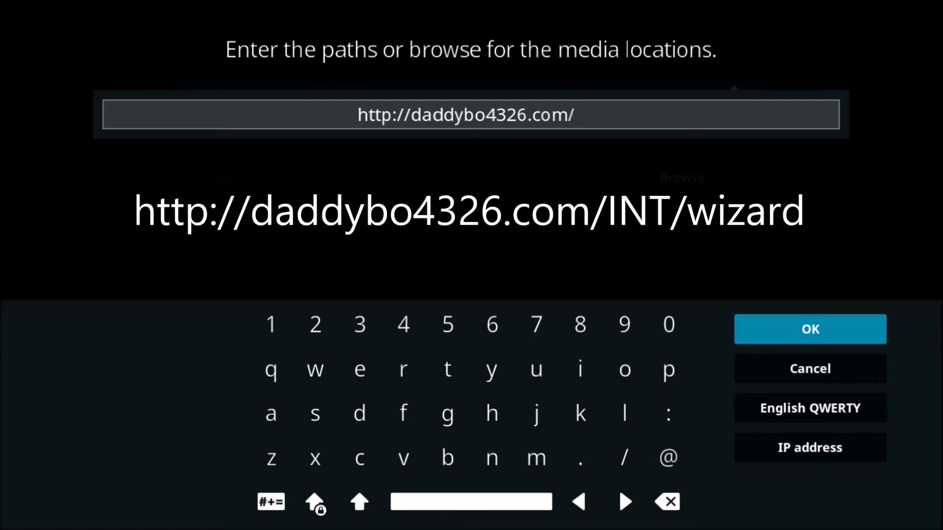
type("INT")
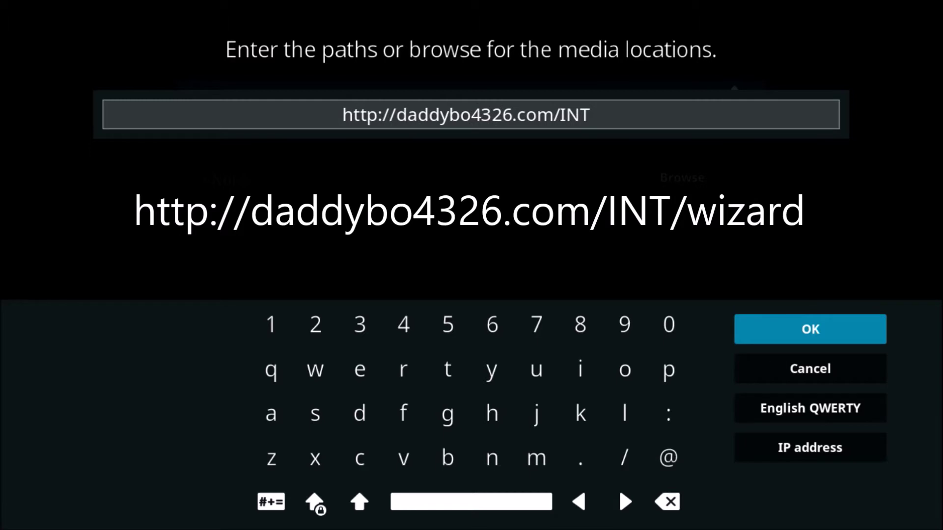
type("/")
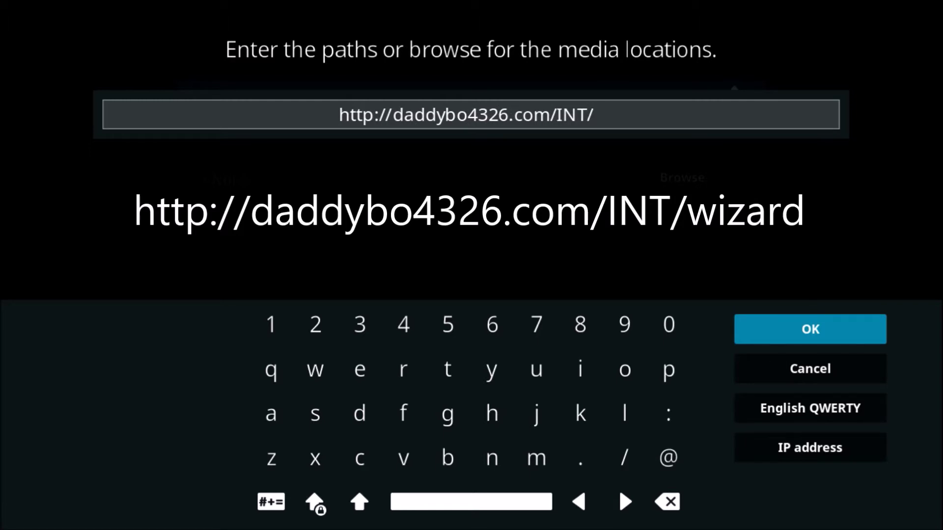
type("wizard")
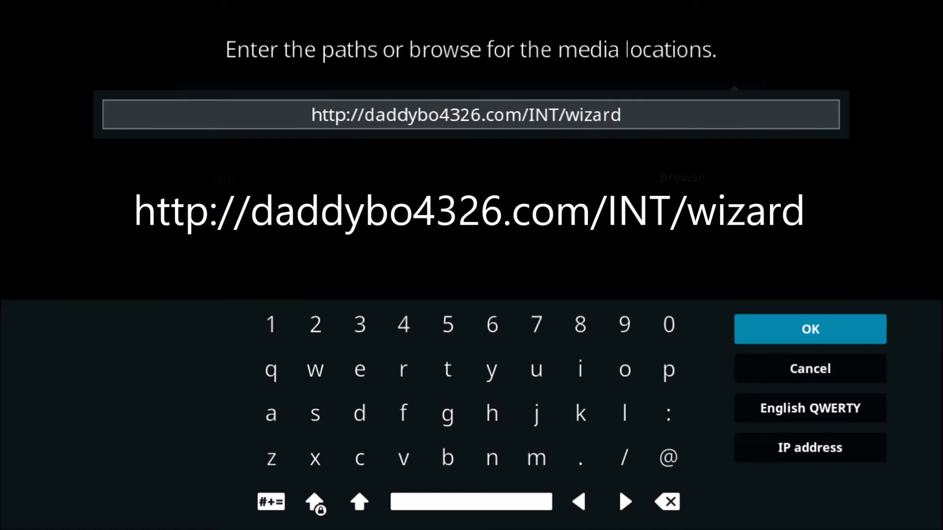
left_click(860, 337)
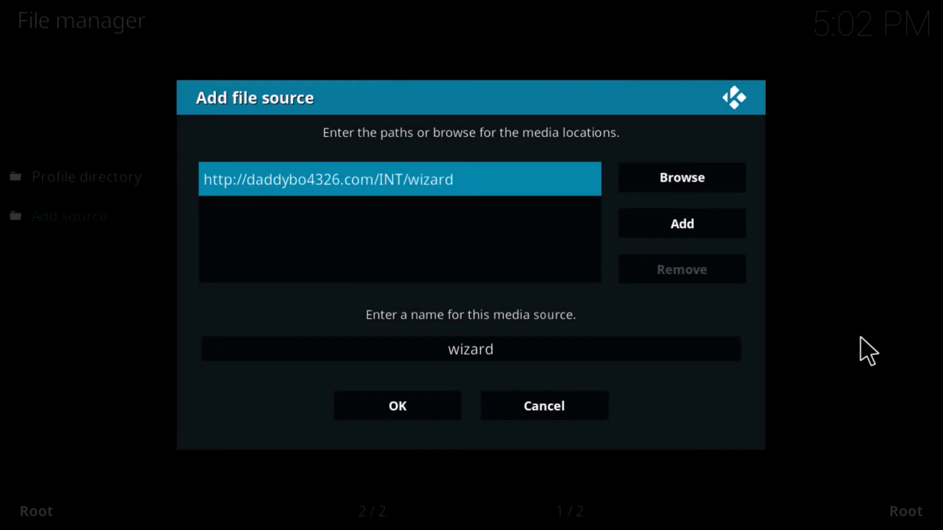
Step: Name the media source "I need that", save it and return to the home screen
left_click(520, 352)
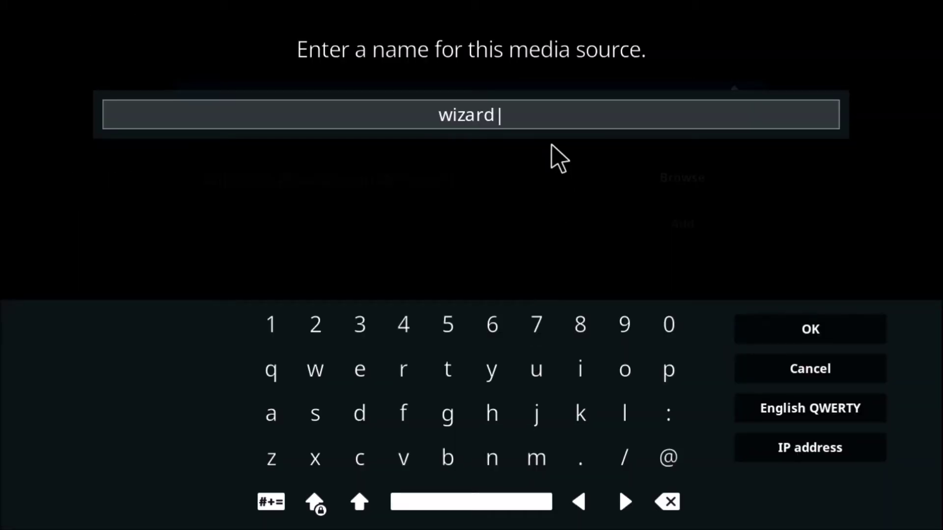
key("BackSpace")
key("BackSpace")
key("BackSpace")
key("BackSpace")
key("BackSpace")
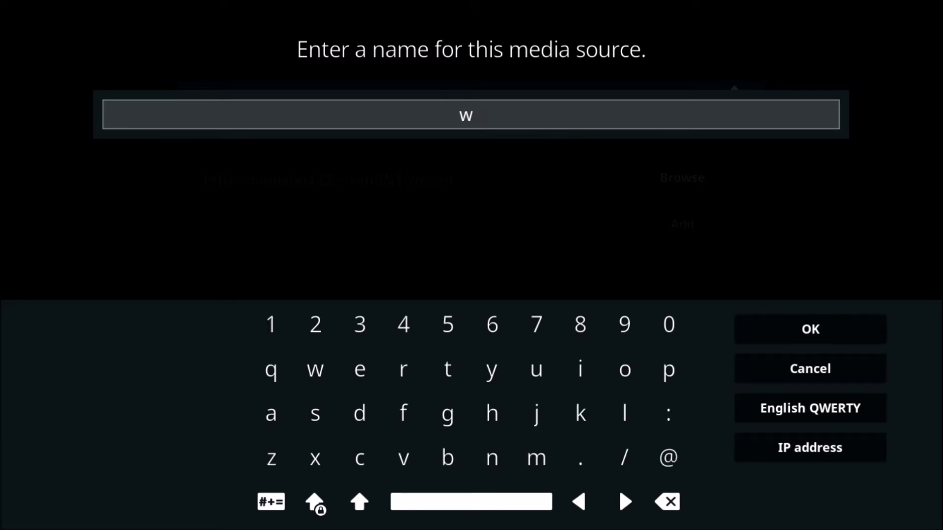
key("BackSpace")
key("Down")
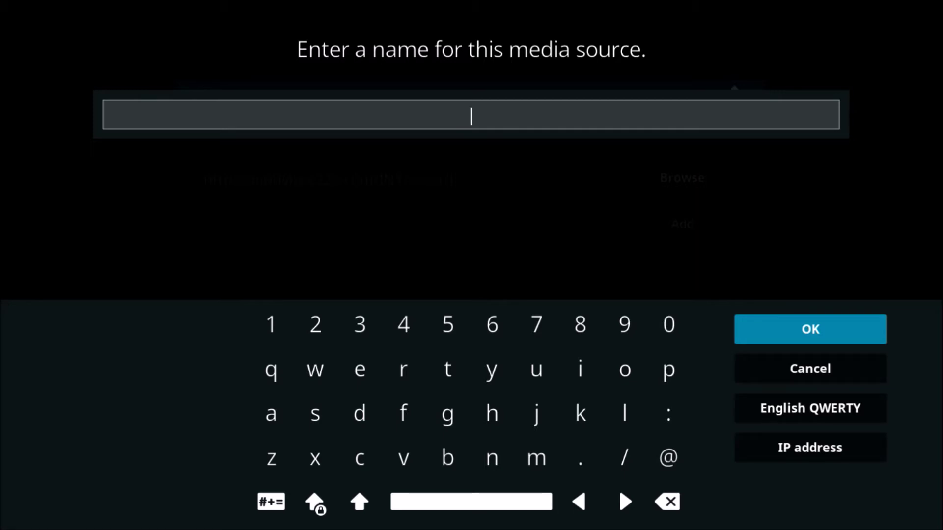
type("I need t")
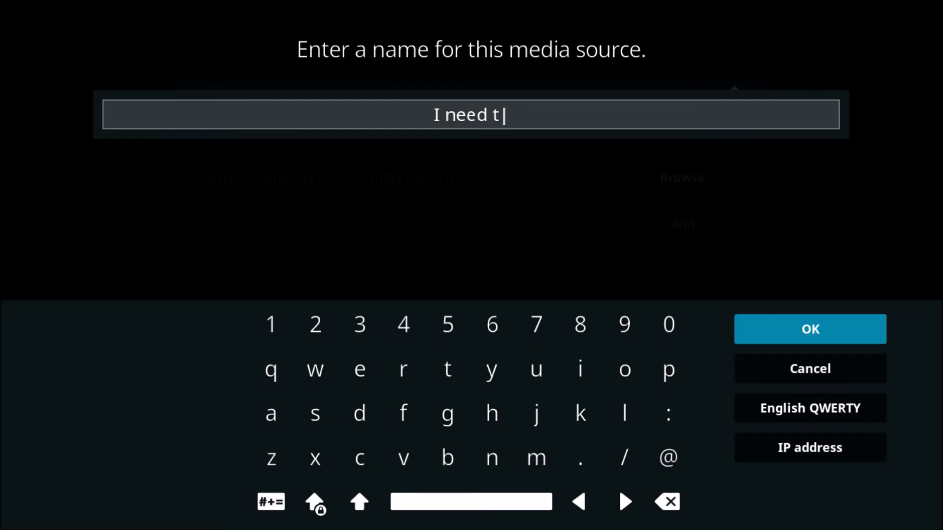
type("hat")
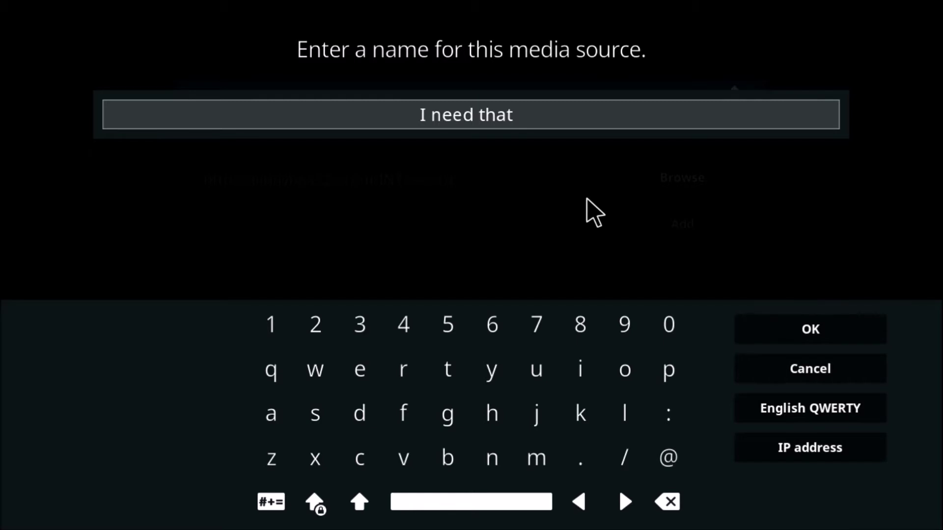
left_click(811, 330)
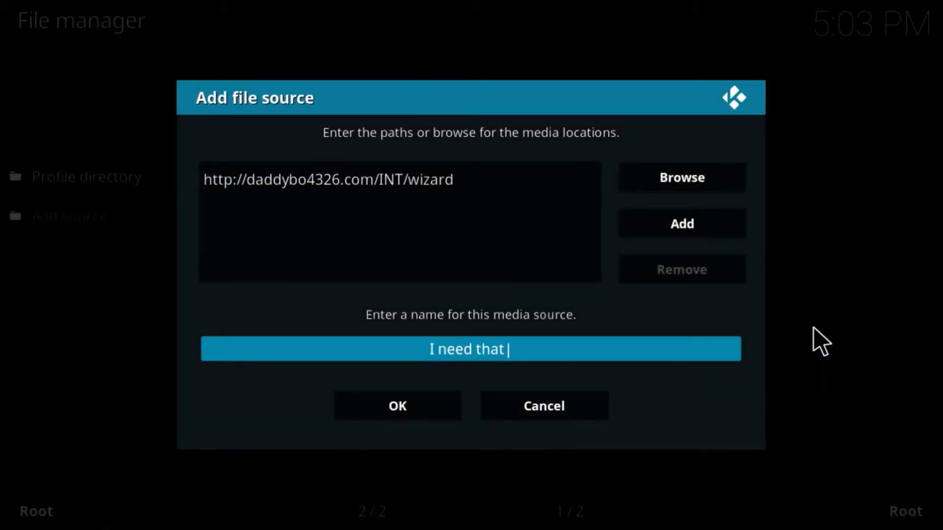
left_click(402, 406)
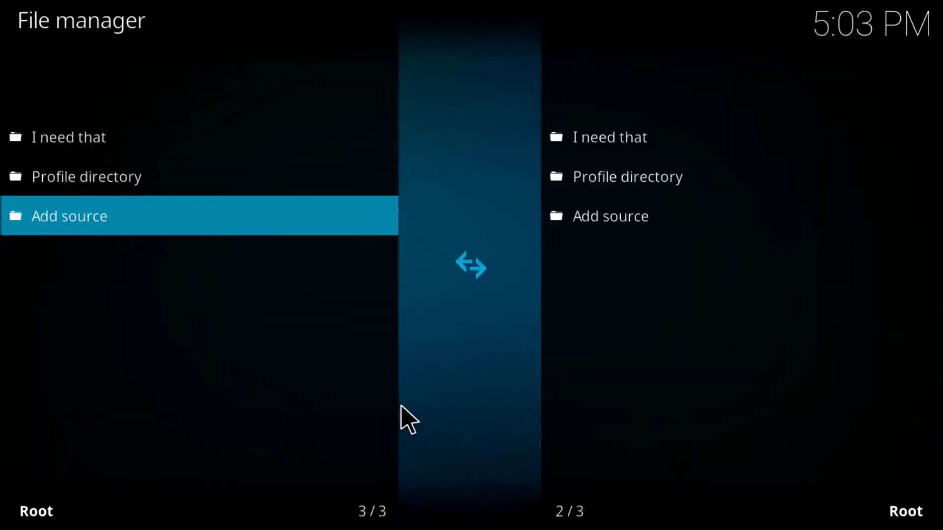
key("Escape")
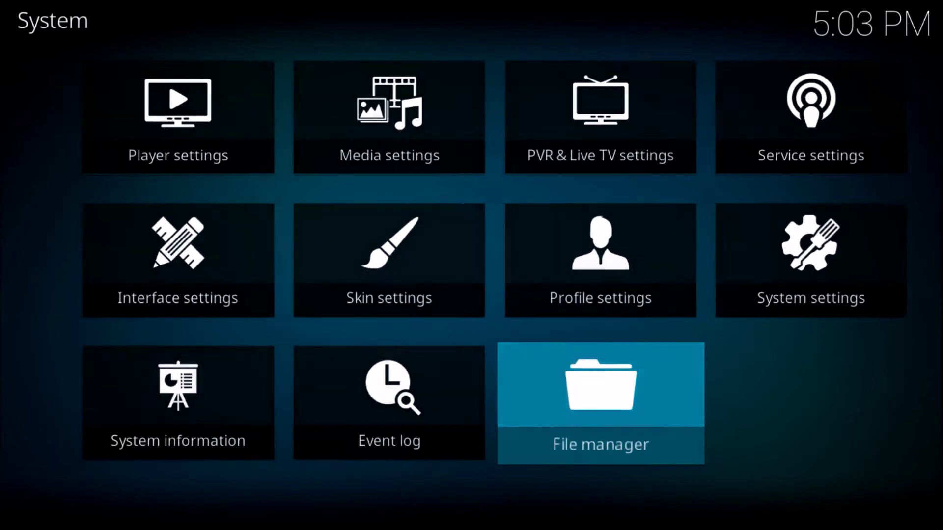
key("Escape")
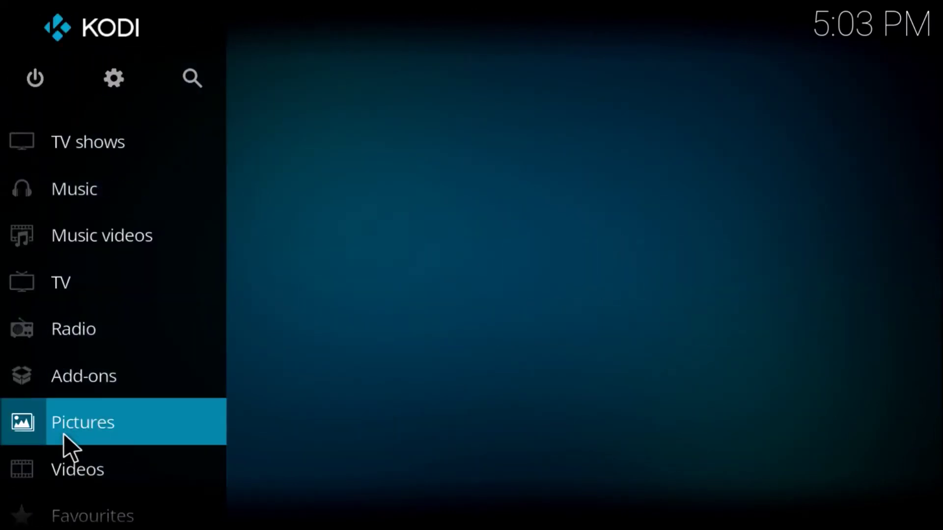
Step: Install the add-on from the zip file plugin.program.ineedthatWizard.zip in the "I need that" source
left_click(92, 371)
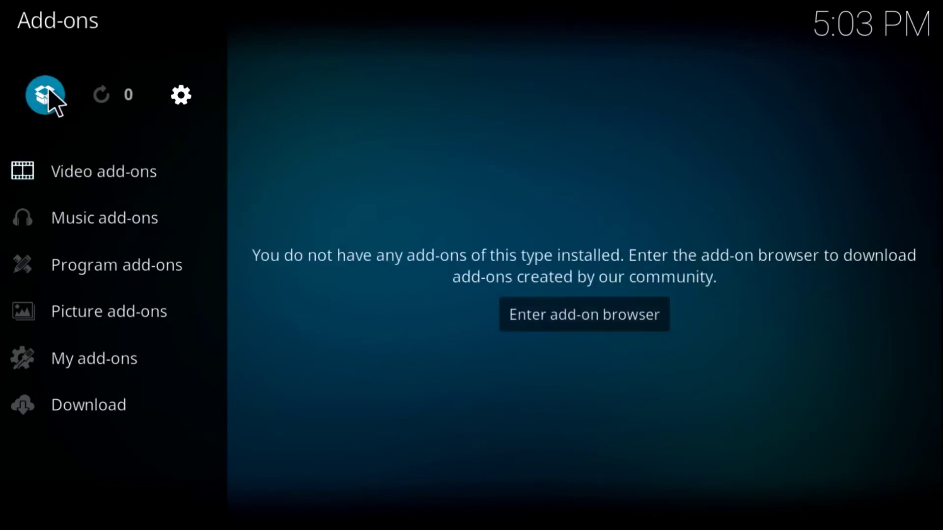
left_click(48, 92)
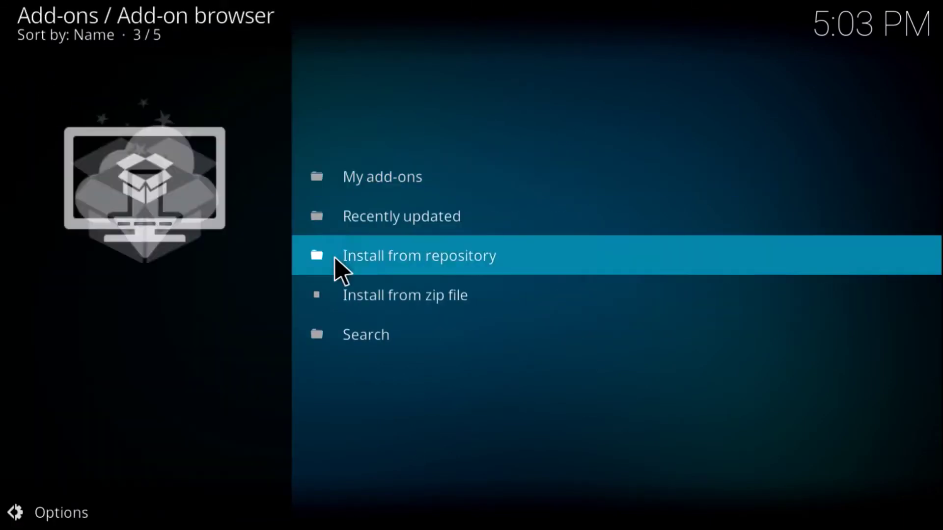
left_click(352, 300)
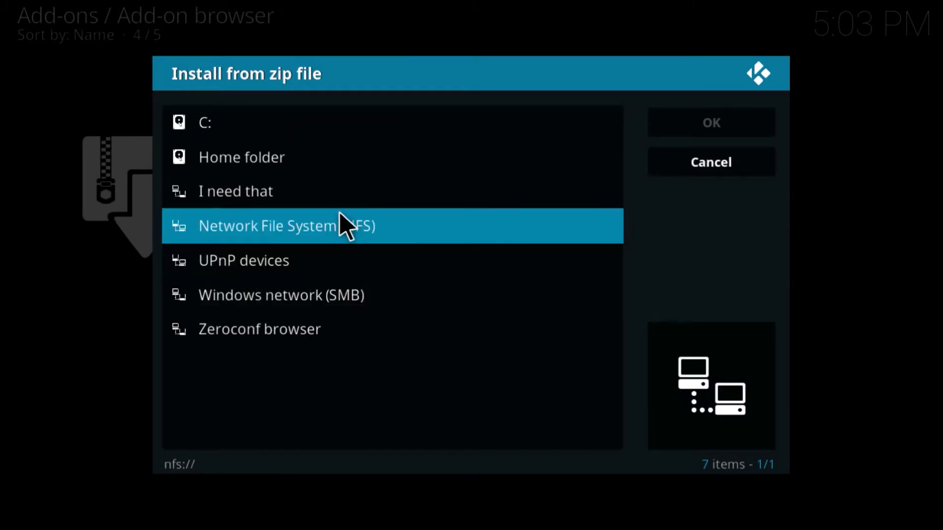
left_click(337, 198)
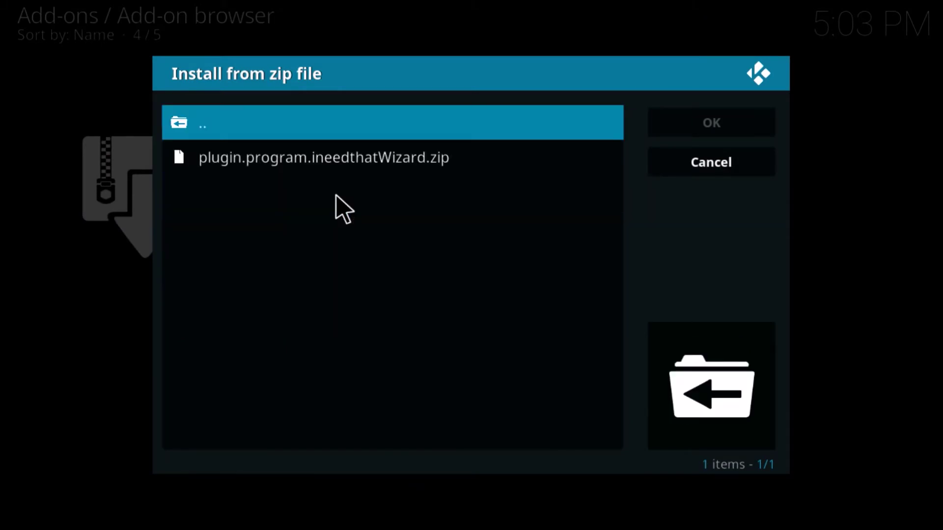
left_click(341, 162)
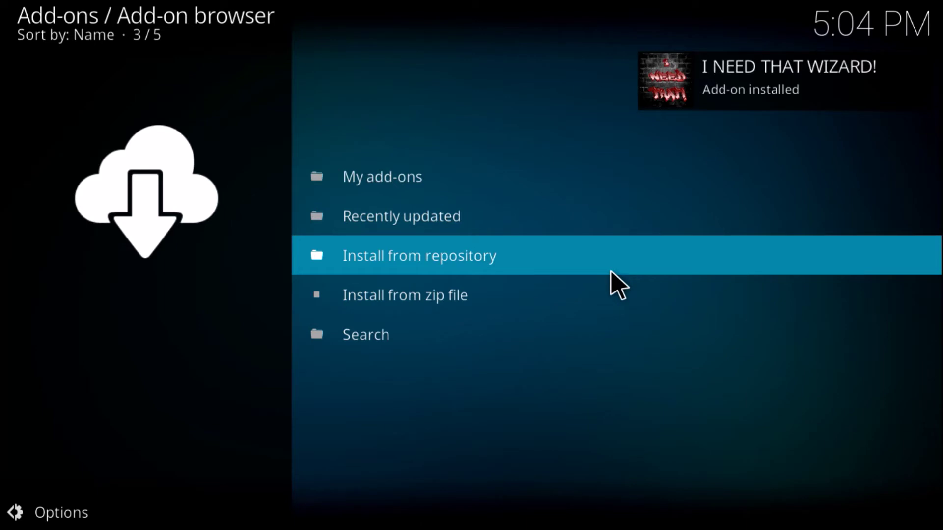
Step: Open the Kodi Add-on repository, dismiss the wizard's message and continue past its first-run settings with Keep My Trakt enabled
left_click(612, 272)
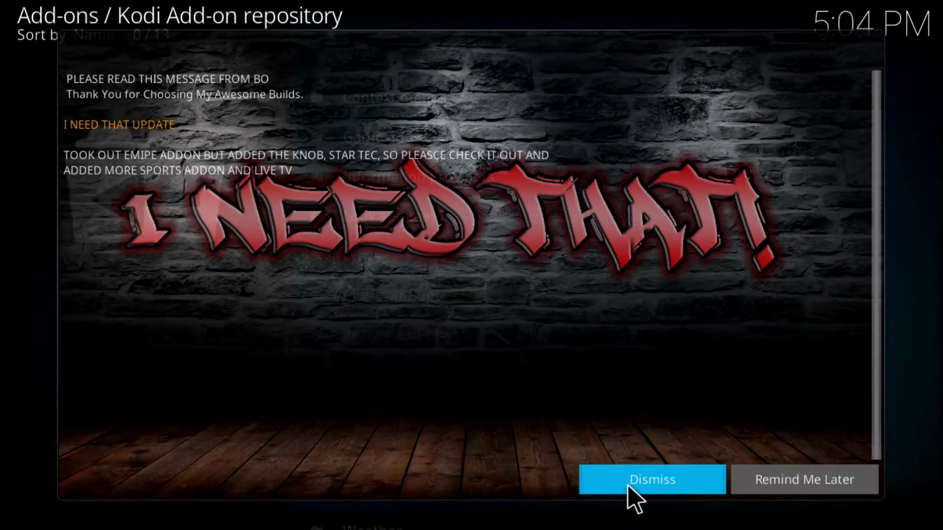
left_click(634, 492)
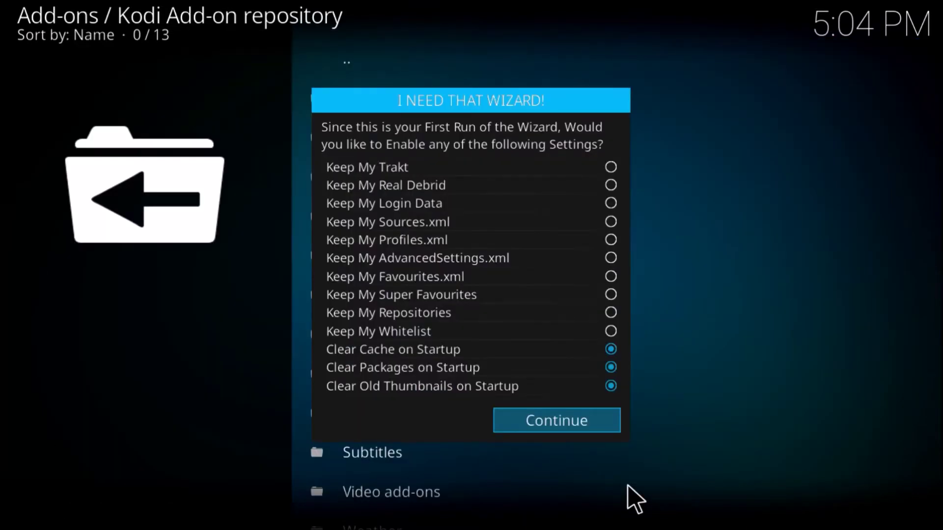
left_click(563, 167)
left_click(559, 420)
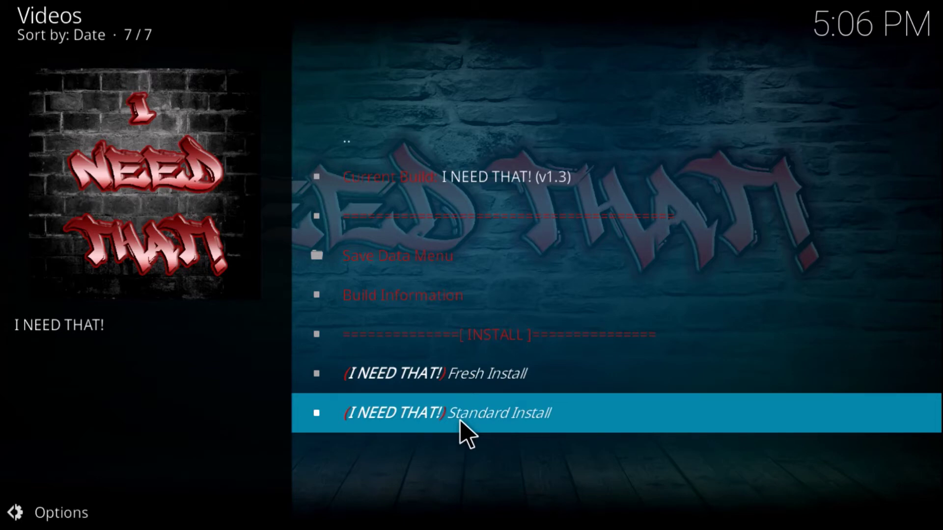
Step: Run the Standard Install of the I NEED THAT! v1.3 build and agree to download and install it
left_click(460, 422)
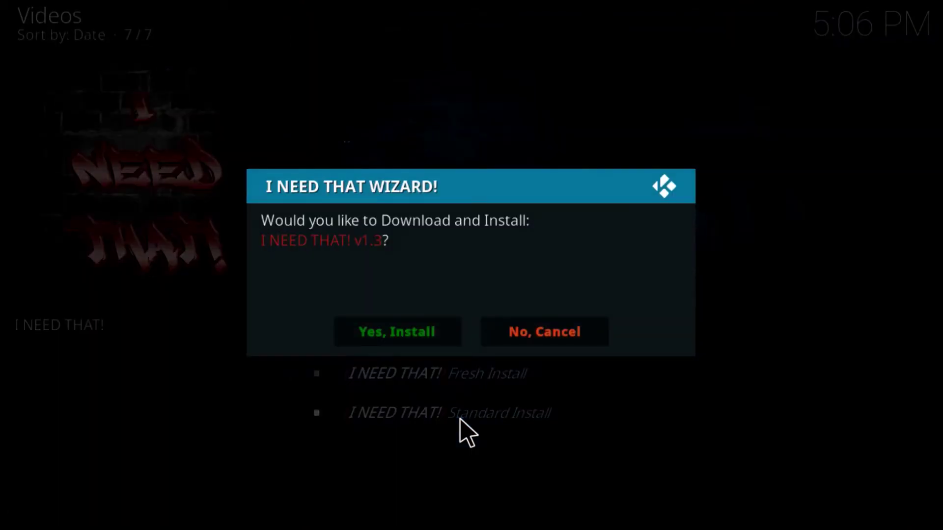
left_click(416, 334)
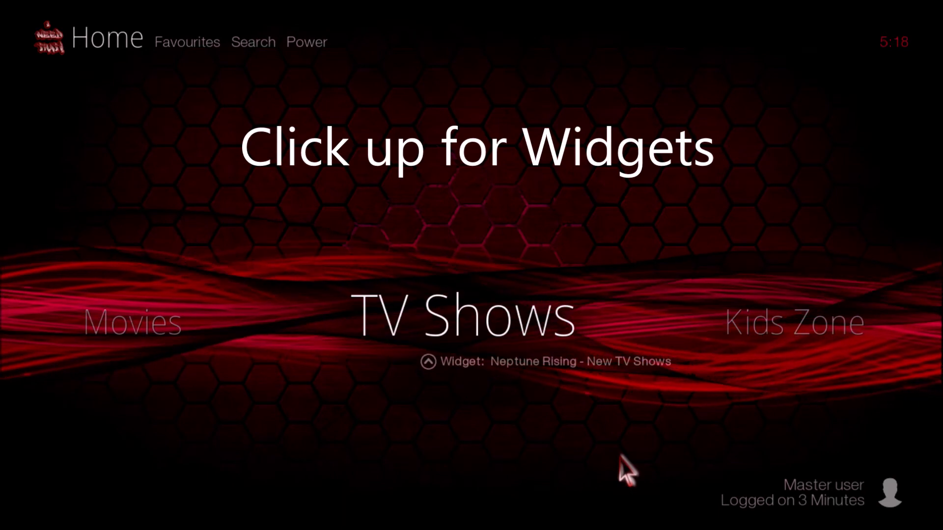
Step: Look through the add-ons in the TV Shows submenu, from Placenta to Uranus
key("Down")
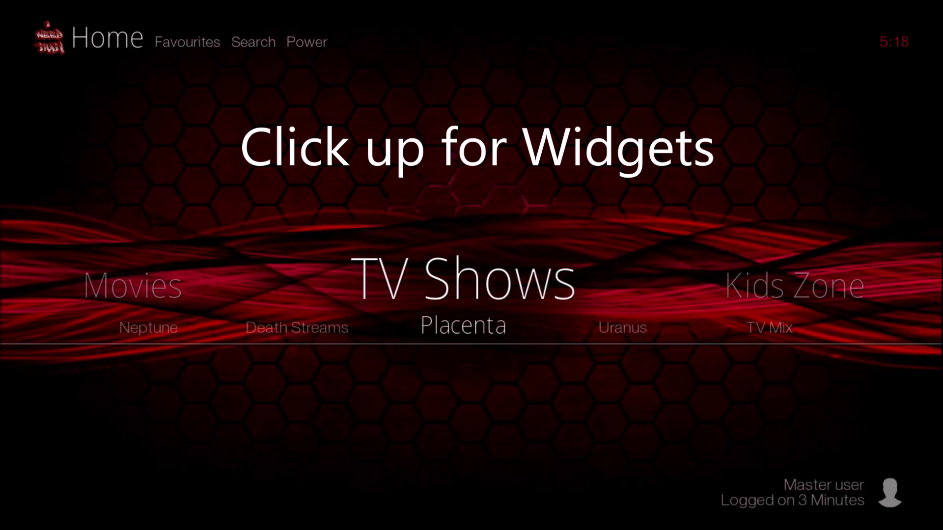
right_click(617, 467)
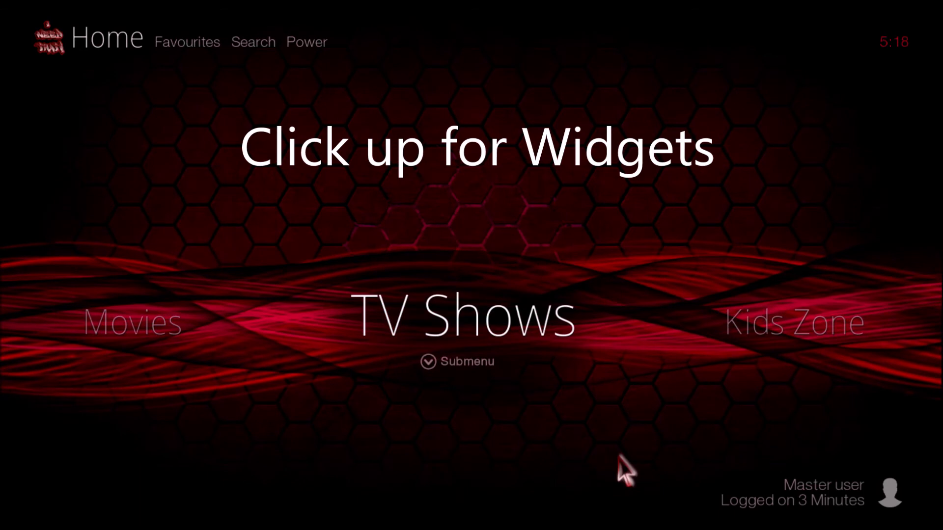
key("Down")
key("Right")
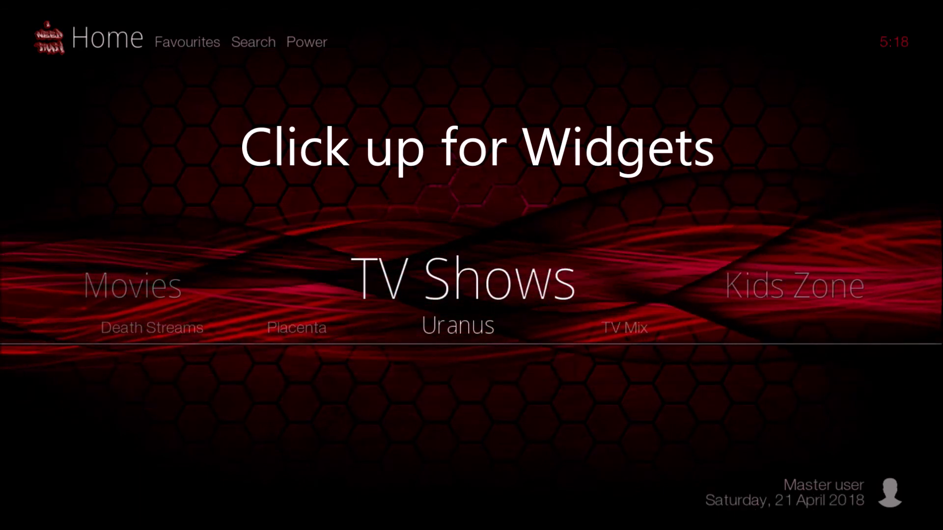
key("Up")
key("Up")
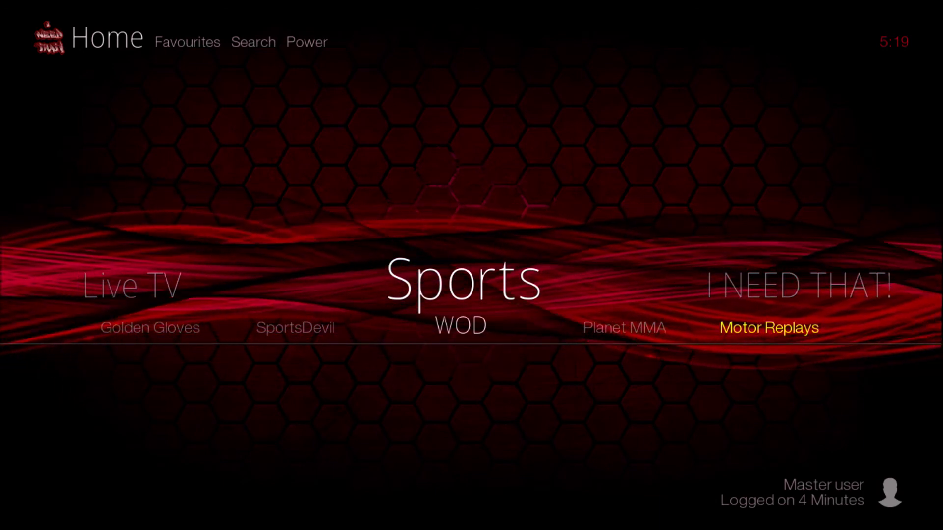
Step: Look through the add-ons in the Sports submenu and in the I NEED THAT! submenu
key("Right")
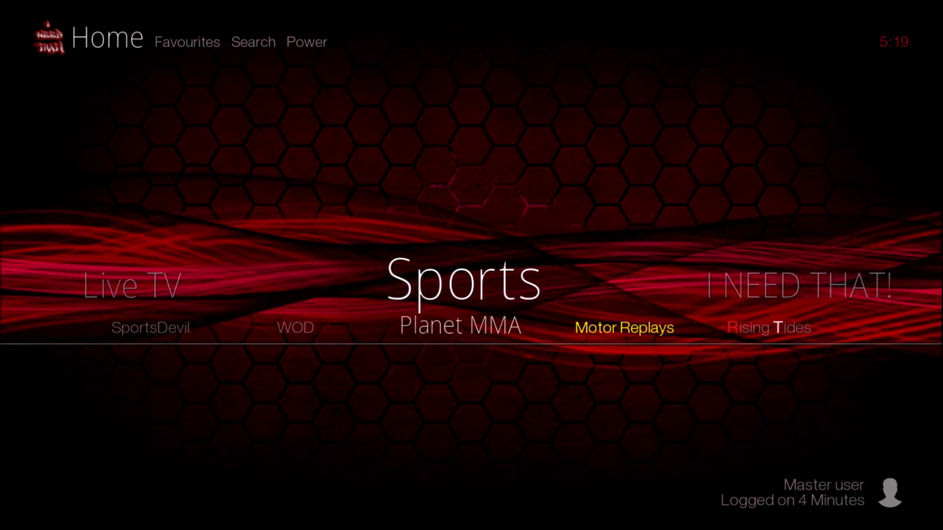
key("Right")
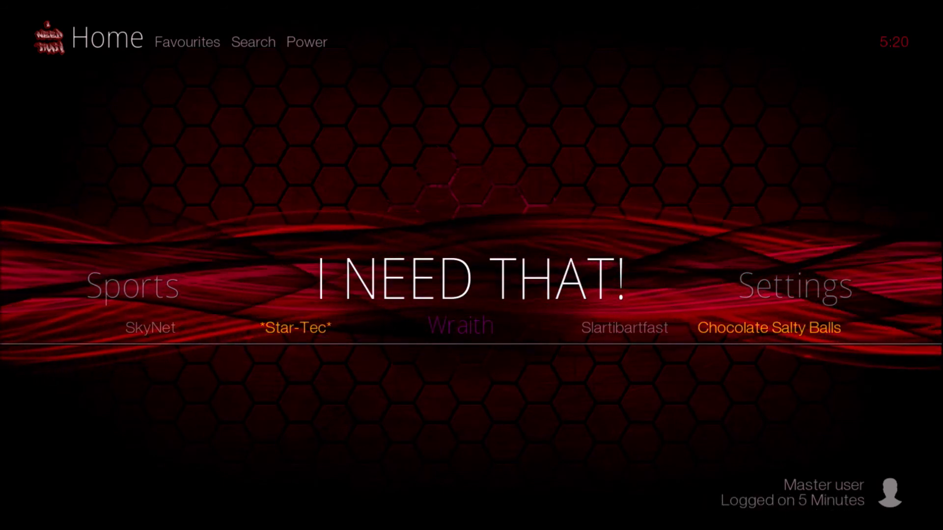
key("Right")
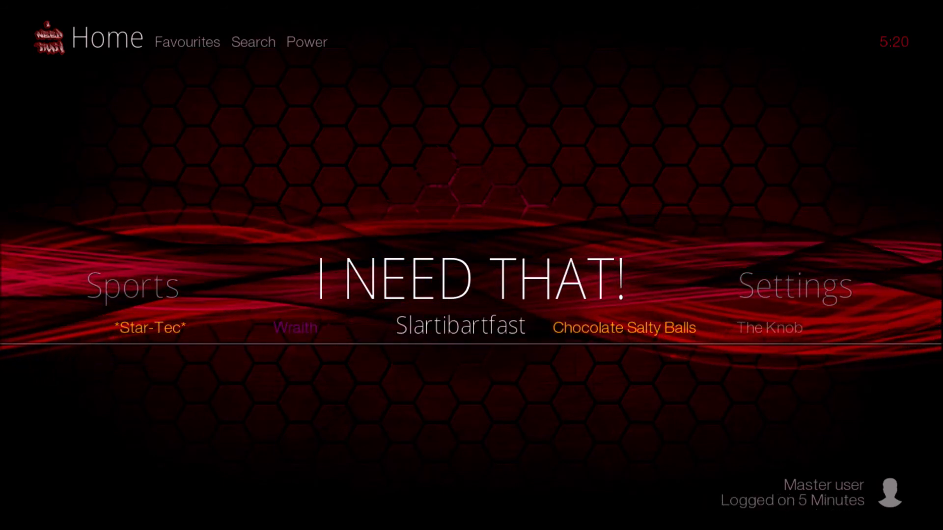
key("Right")
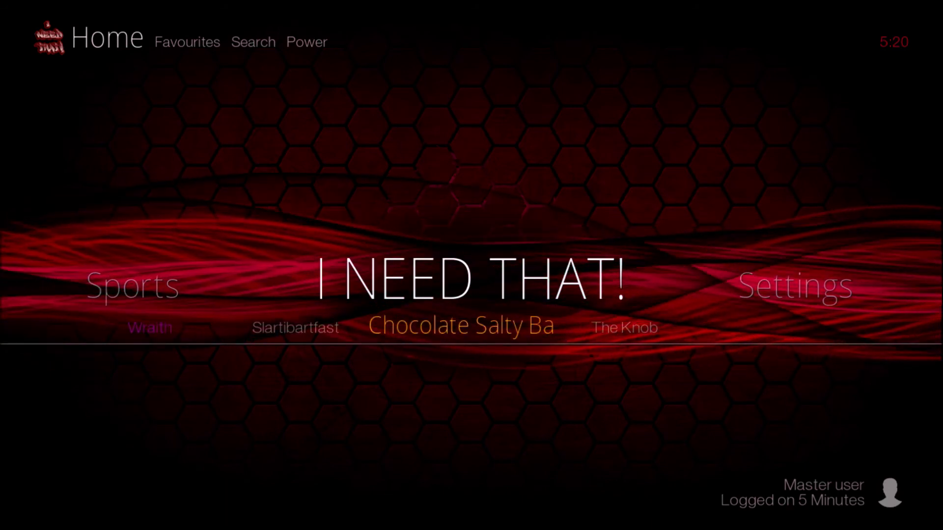
key("Right")
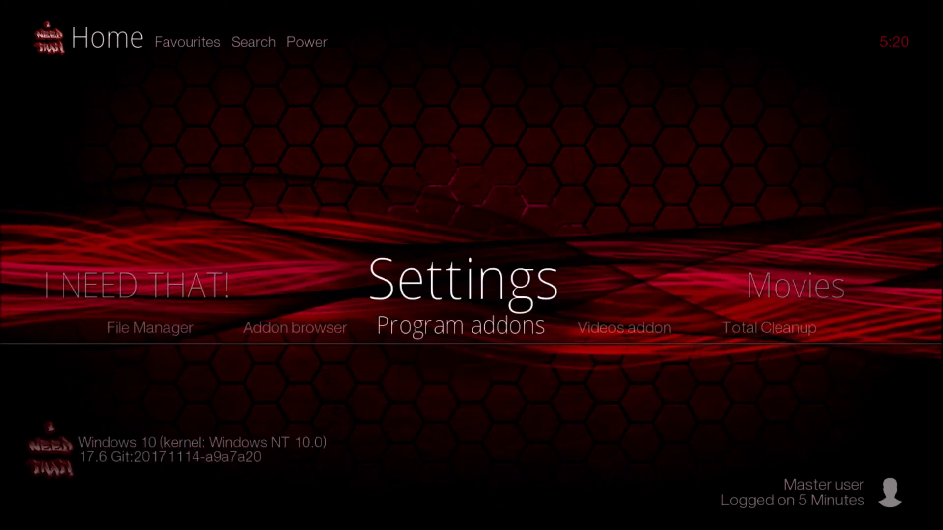
Step: Look through the Settings submenu from Program addons past Total Cleanup
key("Up")
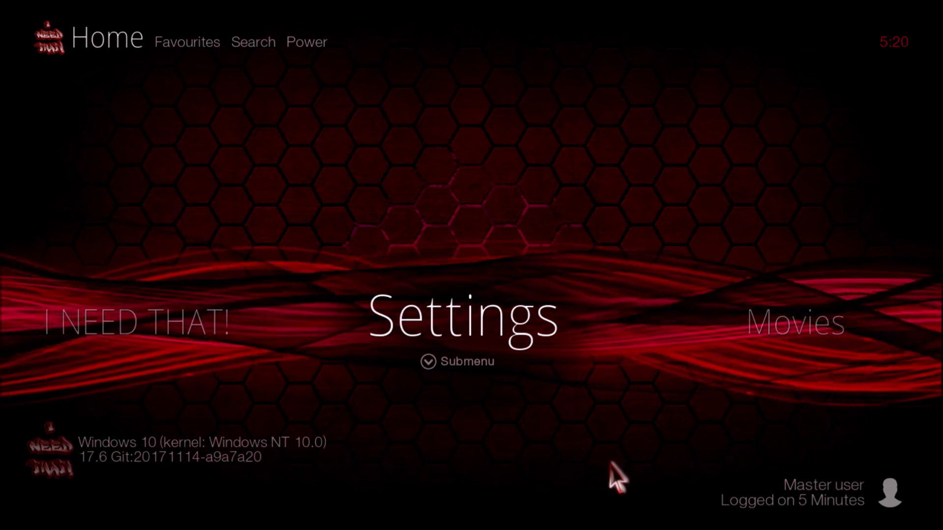
key("Down")
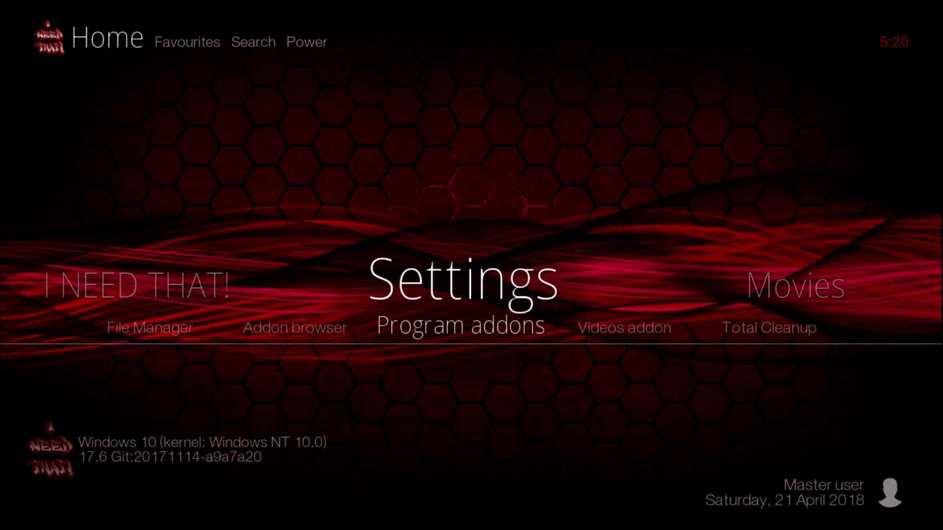
key("Right")
key("Right")
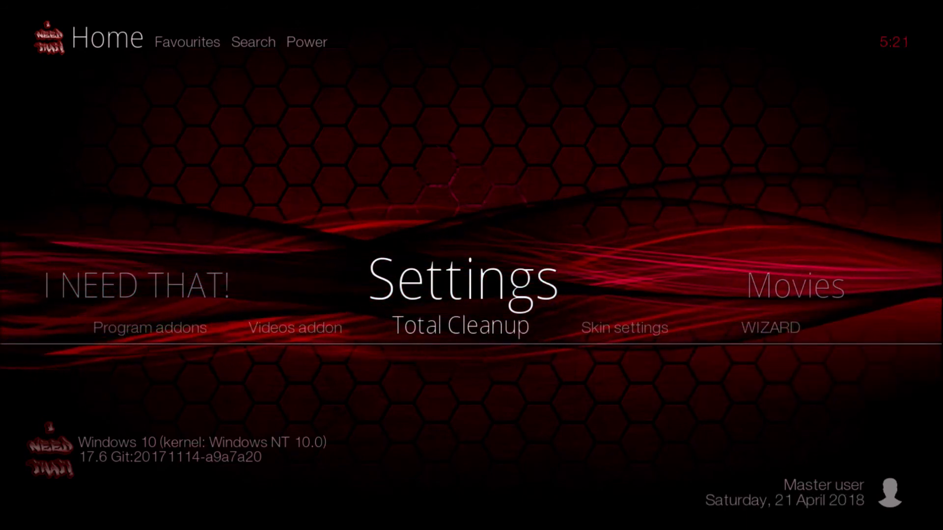
key("Right")
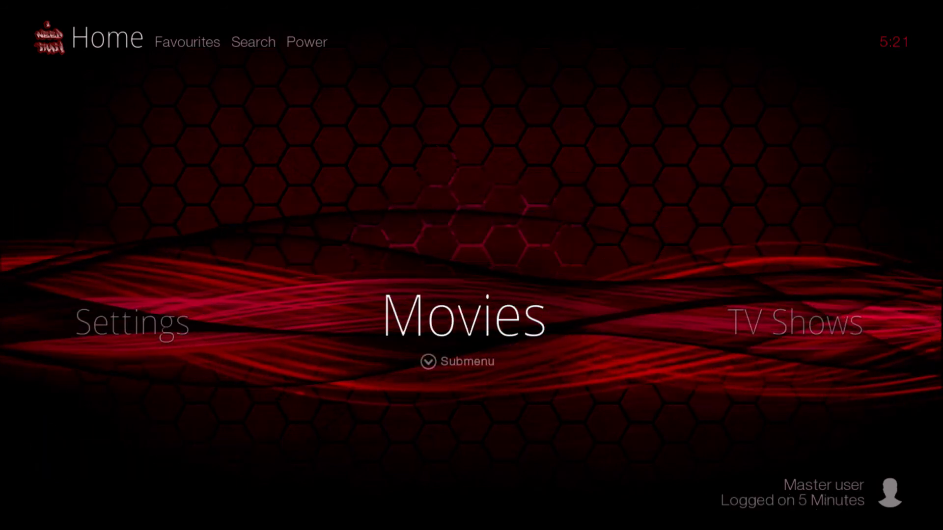
Step: Browse the Neptune Rising - In Theaters widget of Movies to Black Panther (2018) and look through the Movies submenu
key("Return")
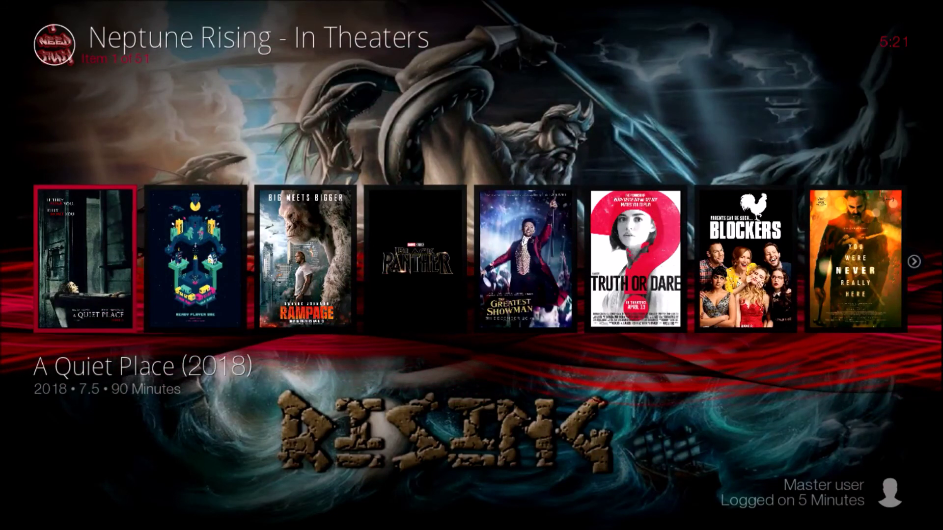
key("Right")
key("Right")
key("Right")
key("Escape")
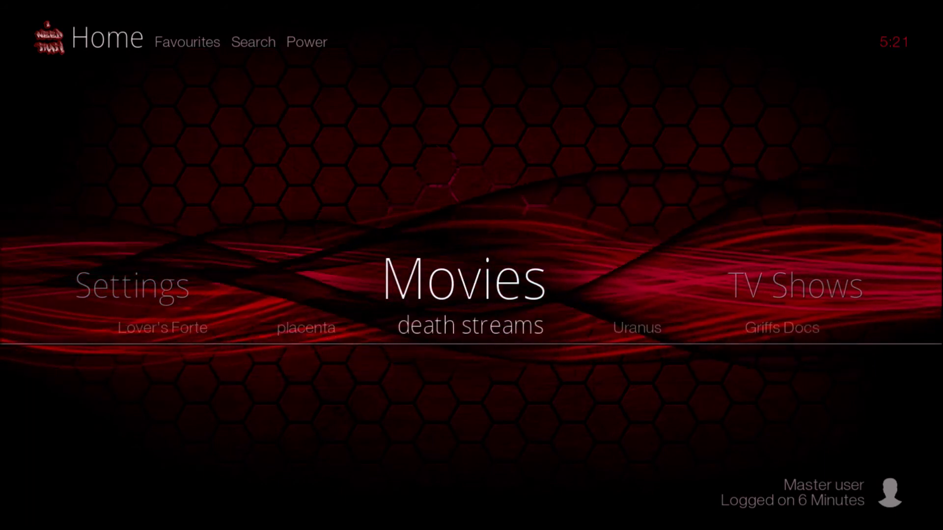
key("Right")
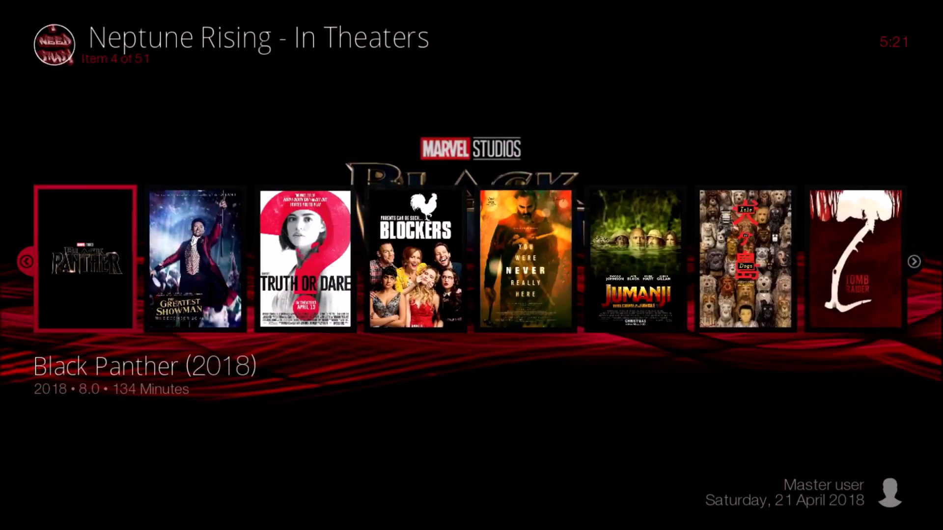
key("Up")
key("Right")
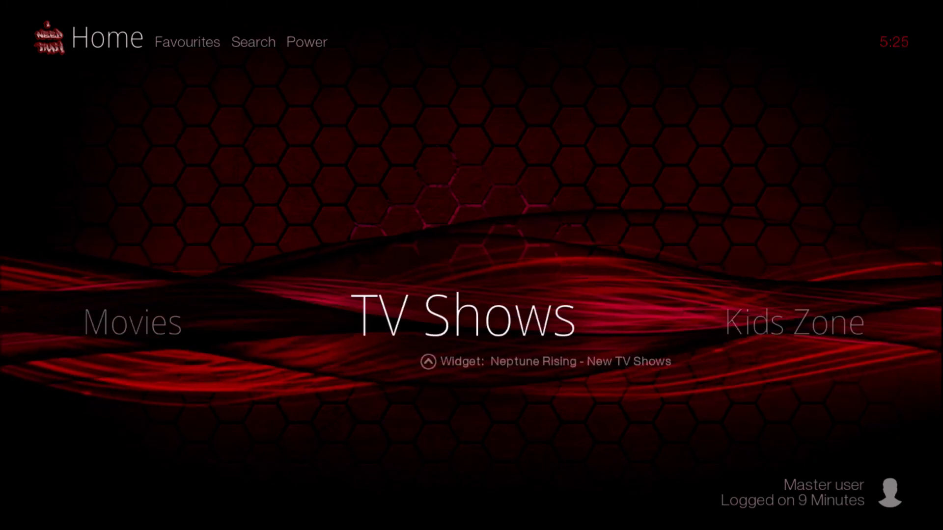
Step: Select Jumanji: Welcome to the Jungle (2017) in the Movies widget Neptune Rising - In Theaters and return to the home menu
key("Left")
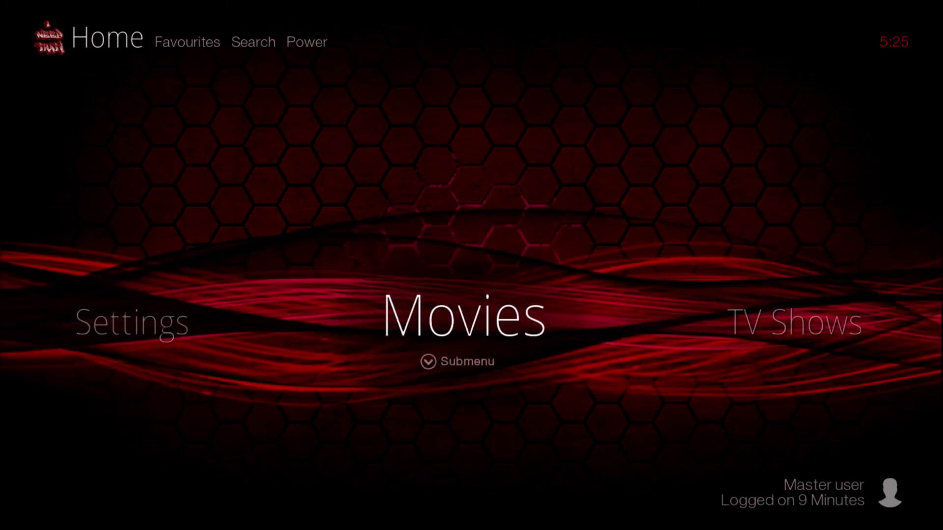
key("Return")
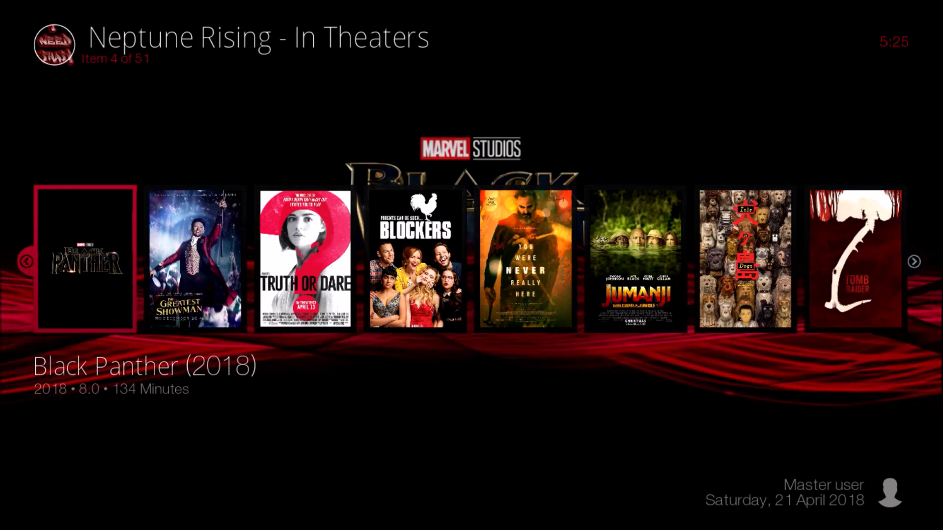
key("Right")
key("Right")
key("Right")
key("Right")
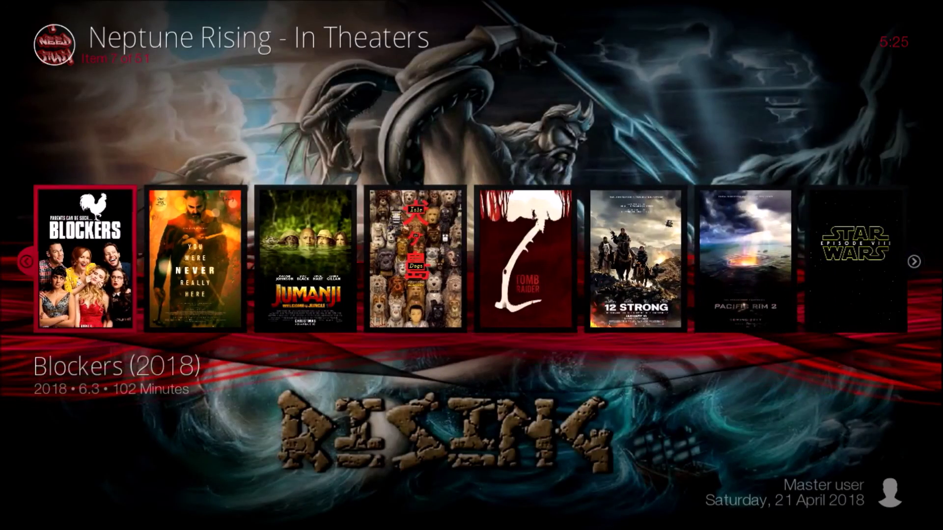
key("Right")
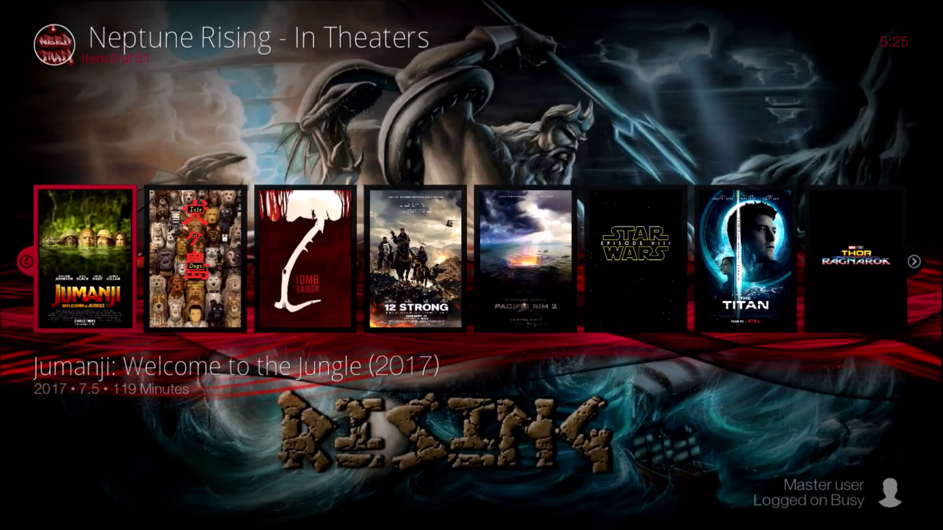
key("BackSpace")
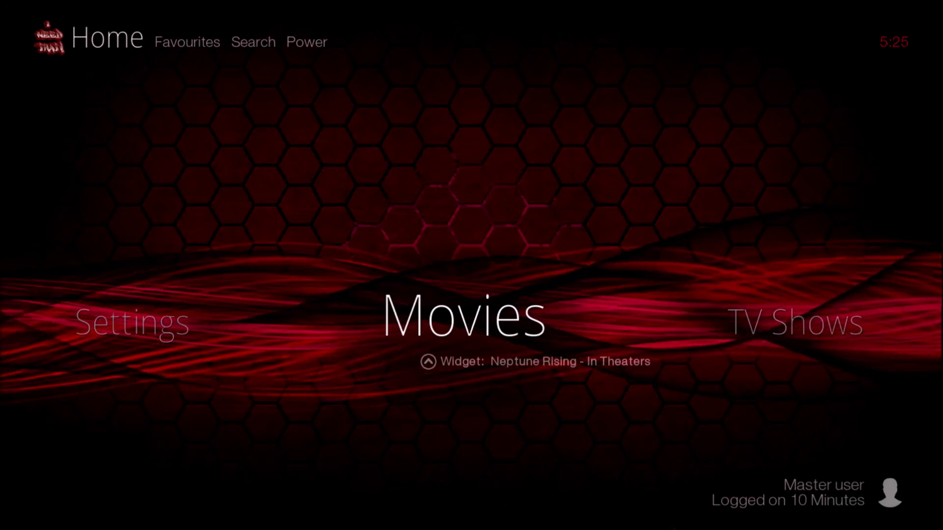
Step: Play Jumanji: Welcome to the Jungle (2017) from the In Theaters widget using source 01, the NITROFLARE.COM 1080P debrid link
key("Up")
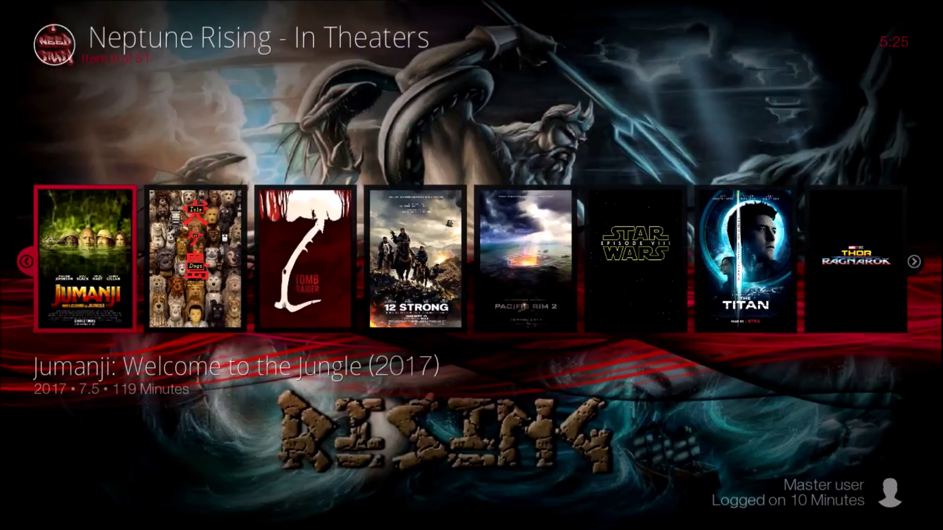
key("Return")
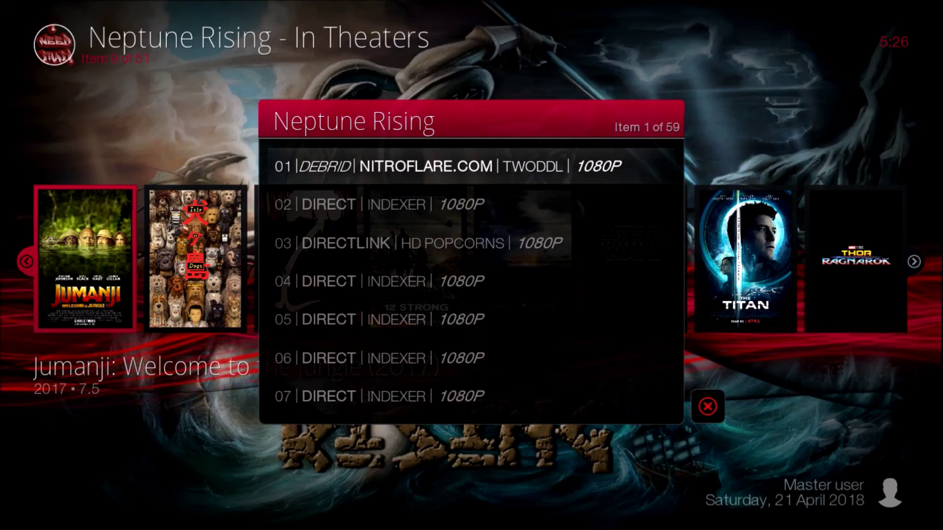
key("Return")
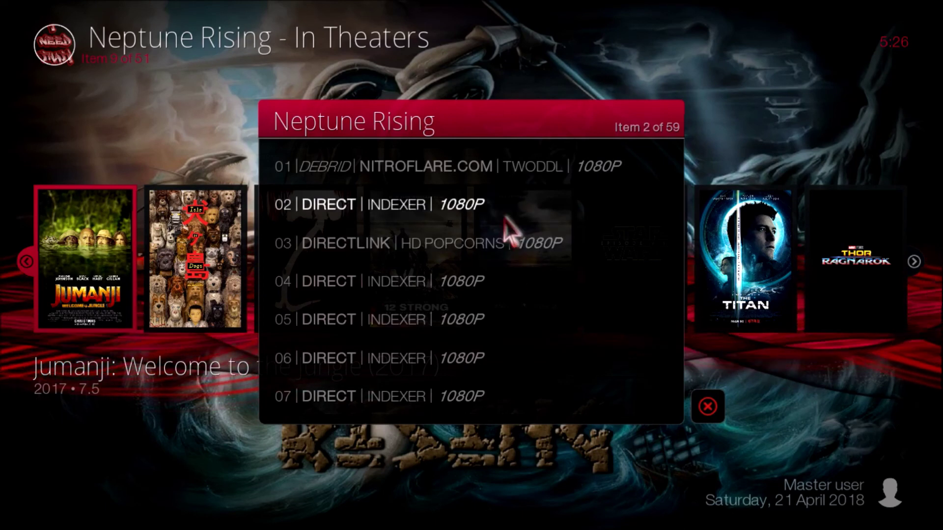
left_click(502, 169)
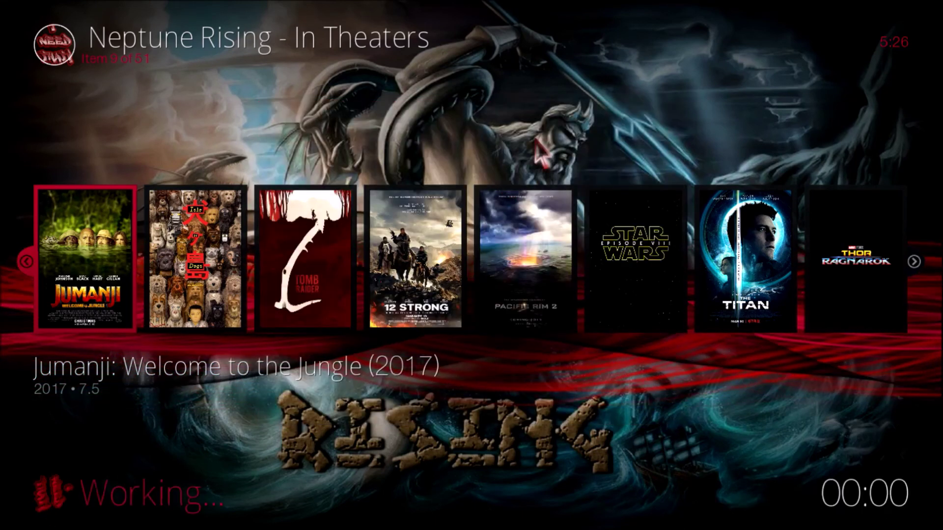